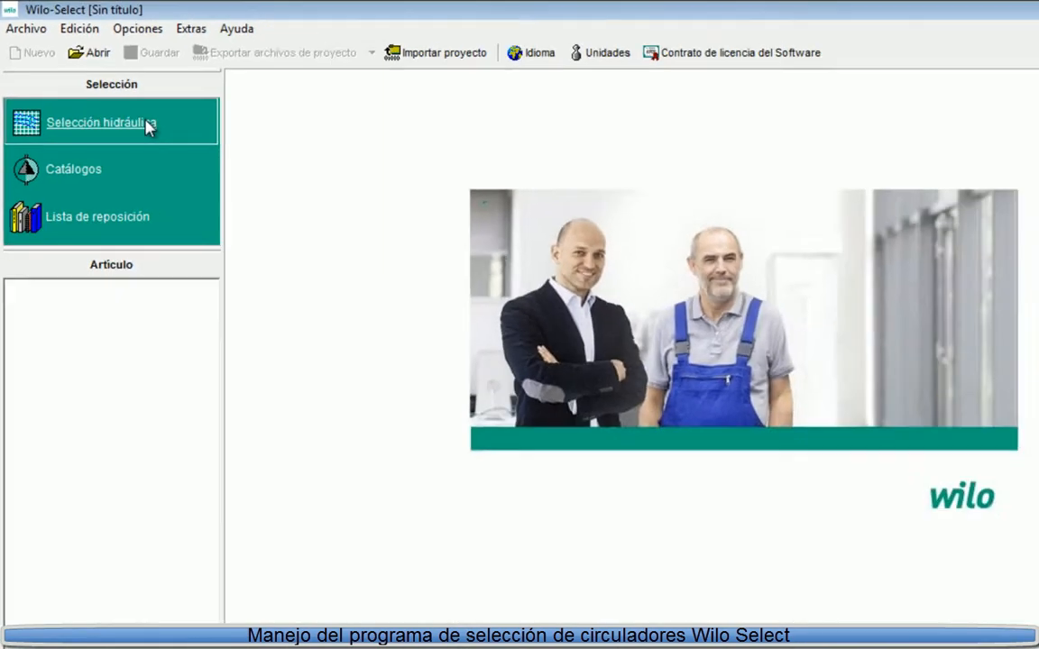
- Start a hydraulic selection for Agua caliente sanitaria with a total flow of 0,12 m³/h and a total head of 4,65 m
click(311, 262)
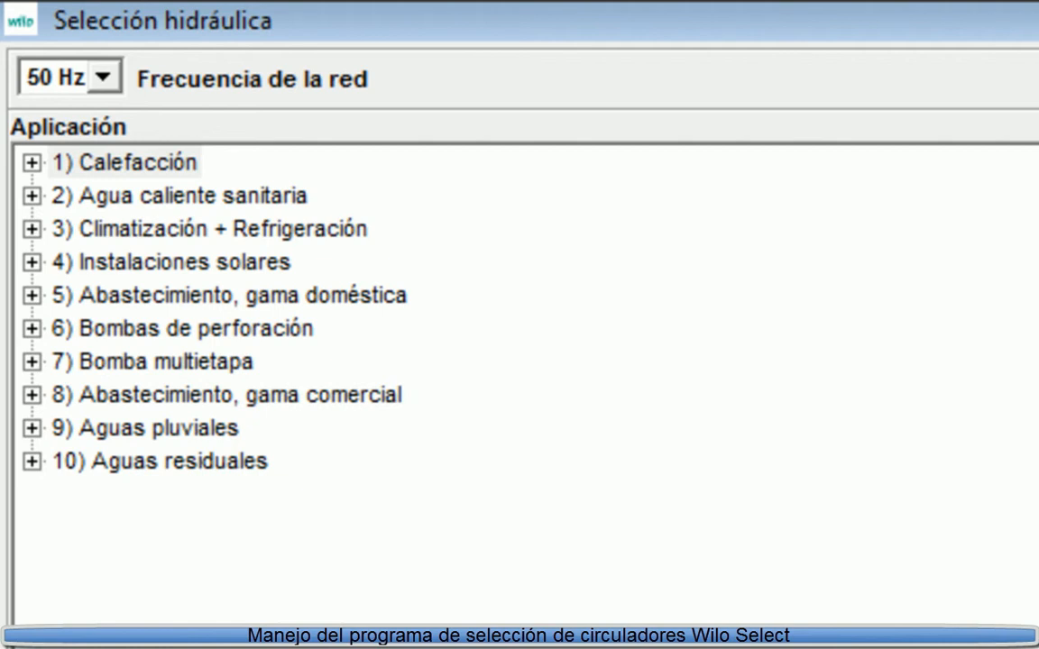
click(217, 200)
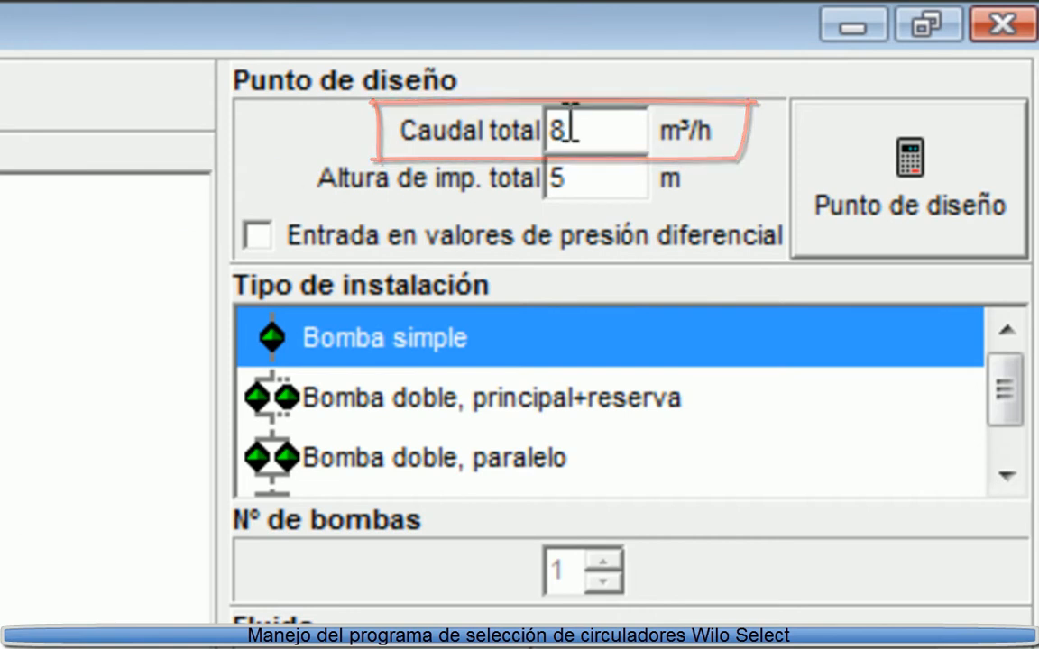
drag(596, 130, 495, 108)
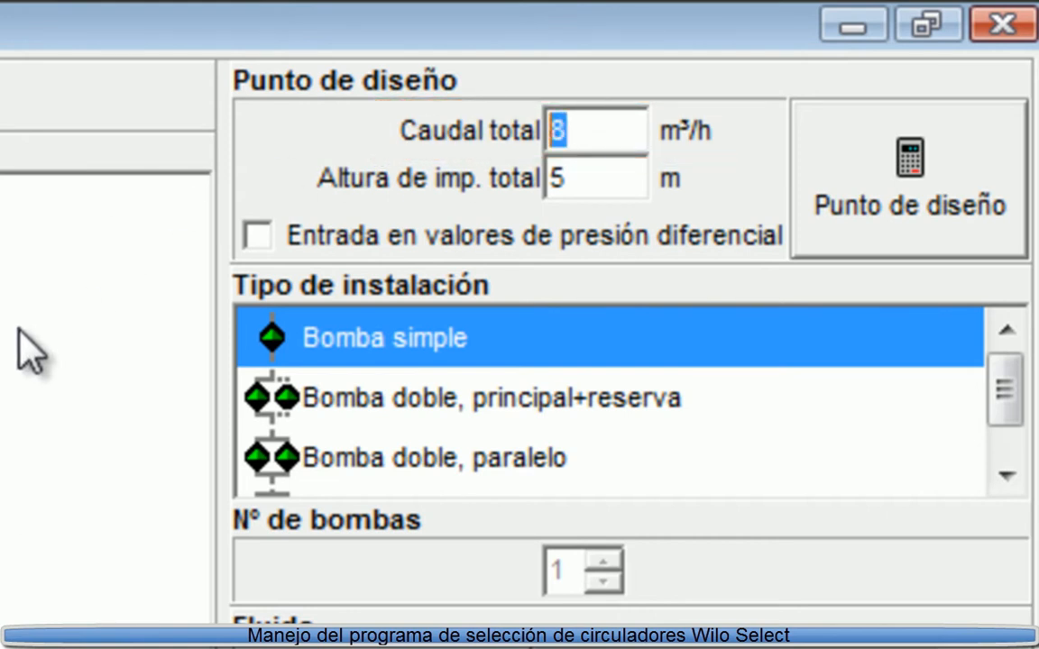
text(0,12)
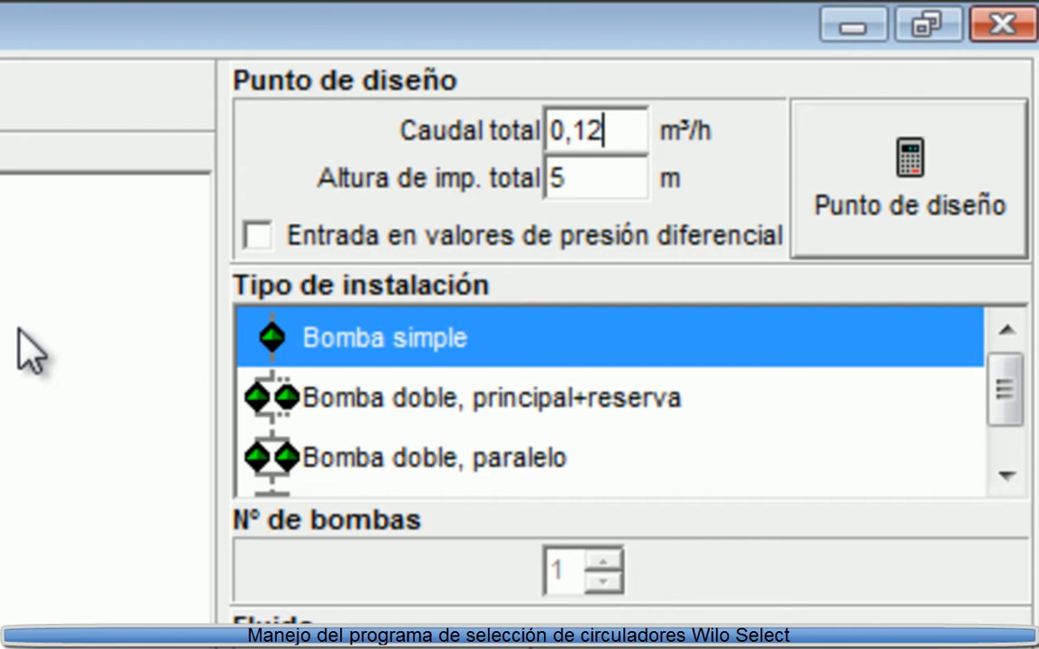
drag(561, 172, 533, 180)
text(4,65)
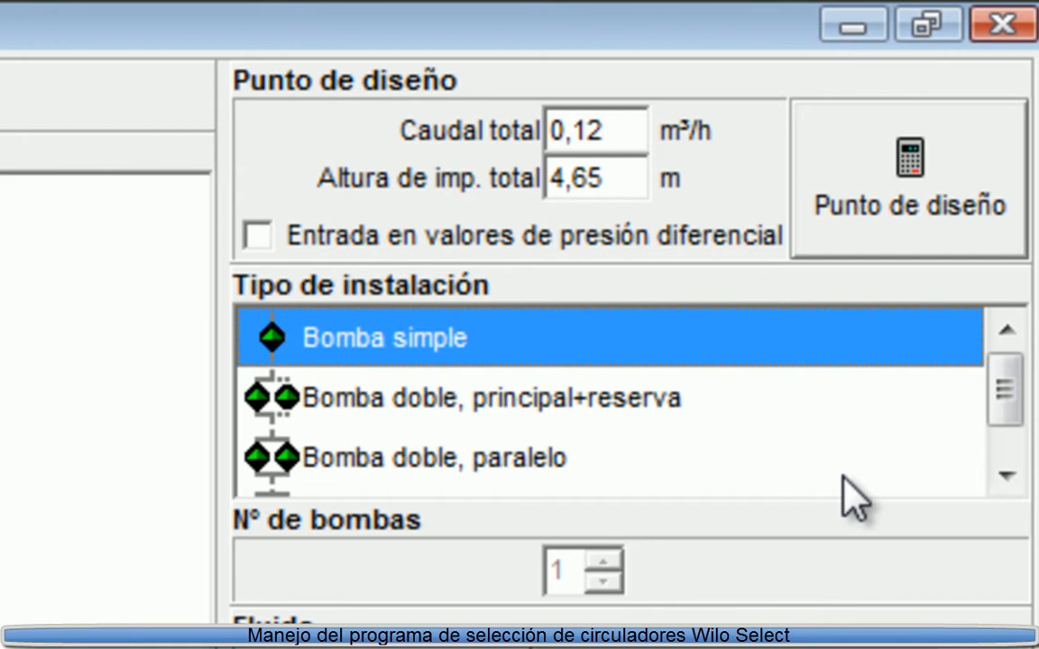
click(1006, 475)
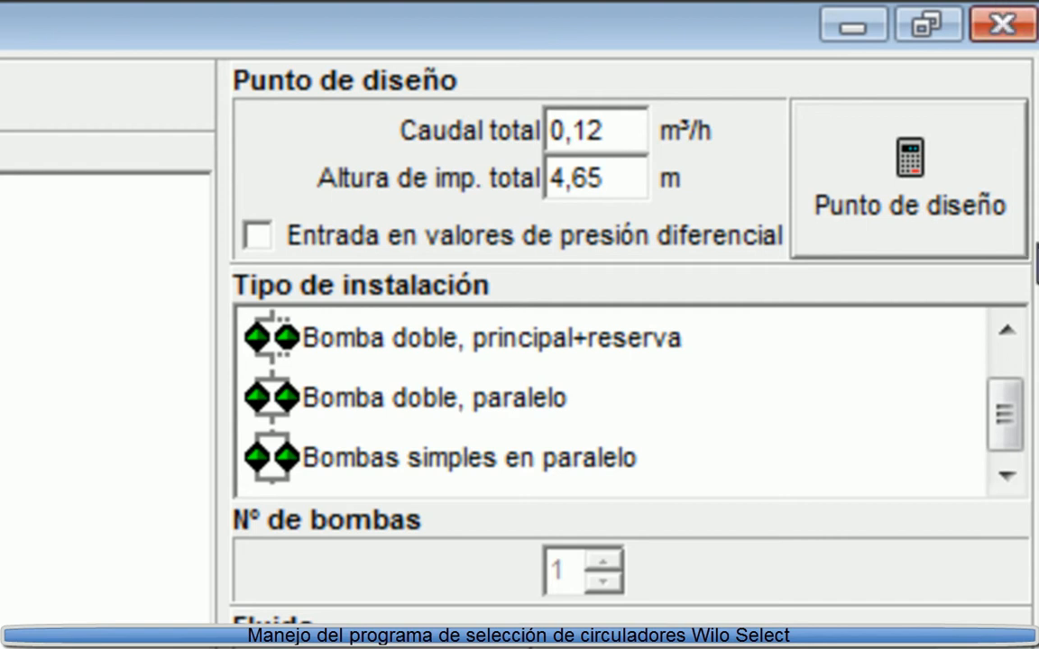
click(1004, 332)
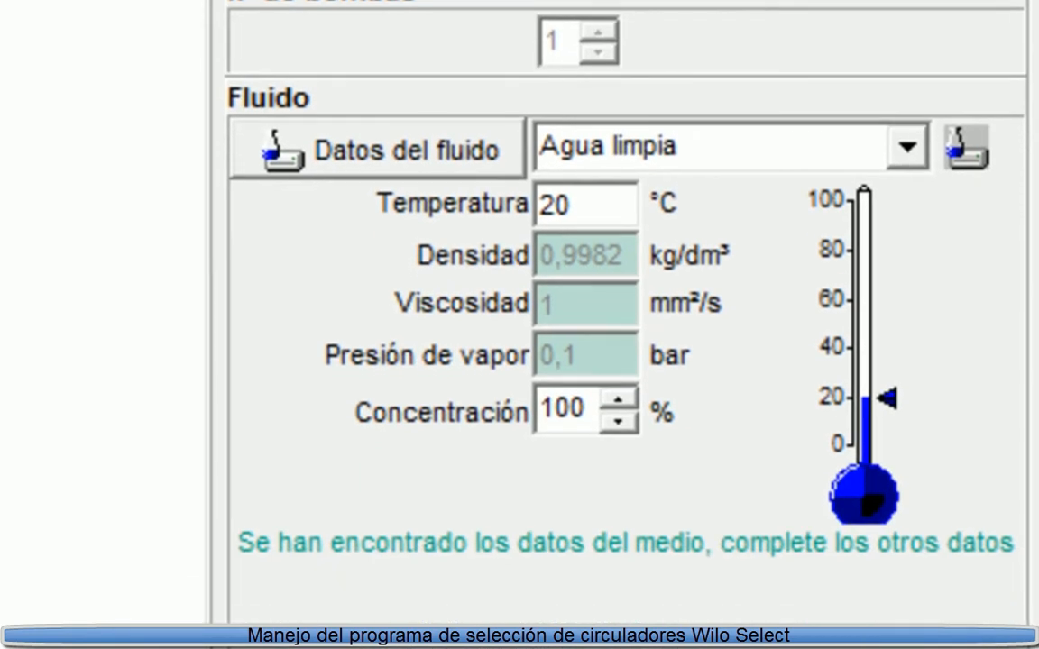
- Choose Agua potable as the fluid and set its temperature to 50 °C
click(909, 152)
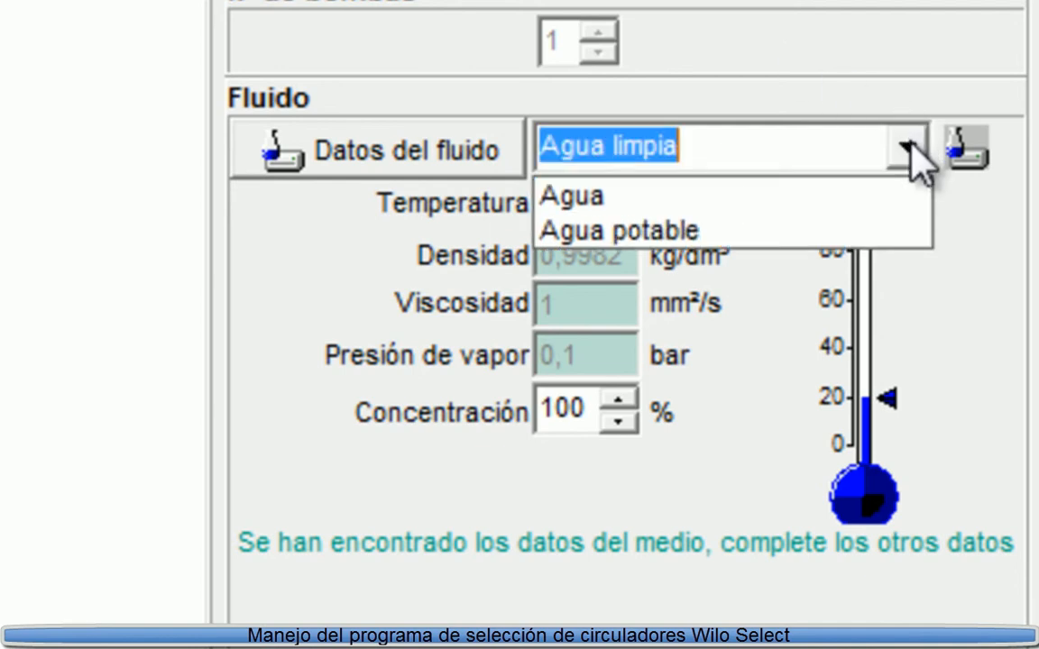
click(824, 232)
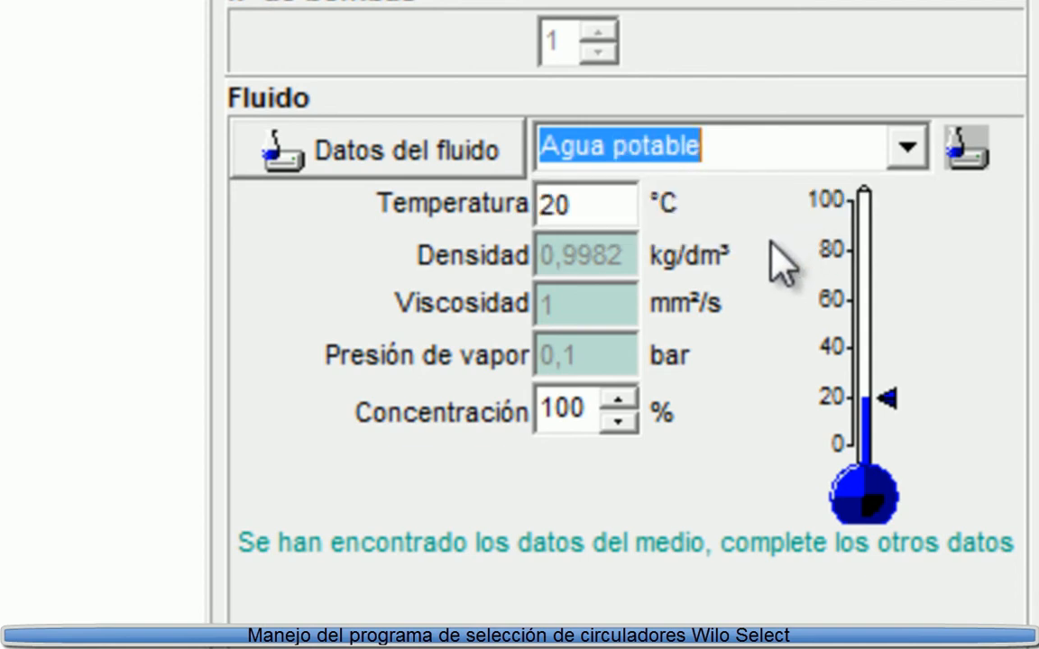
drag(610, 204, 561, 189)
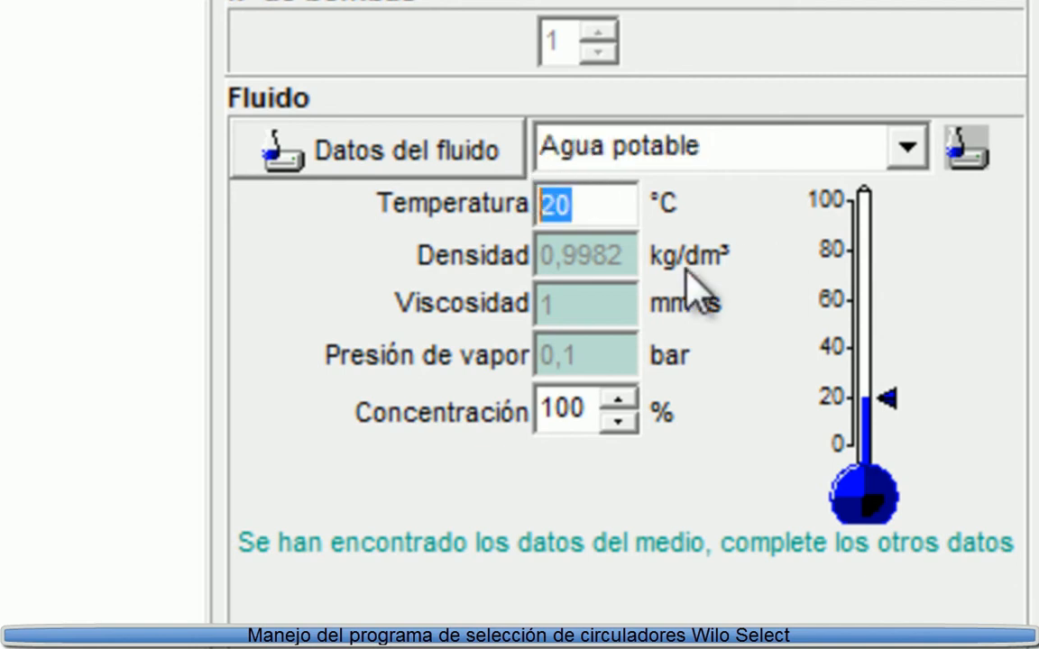
text(5)
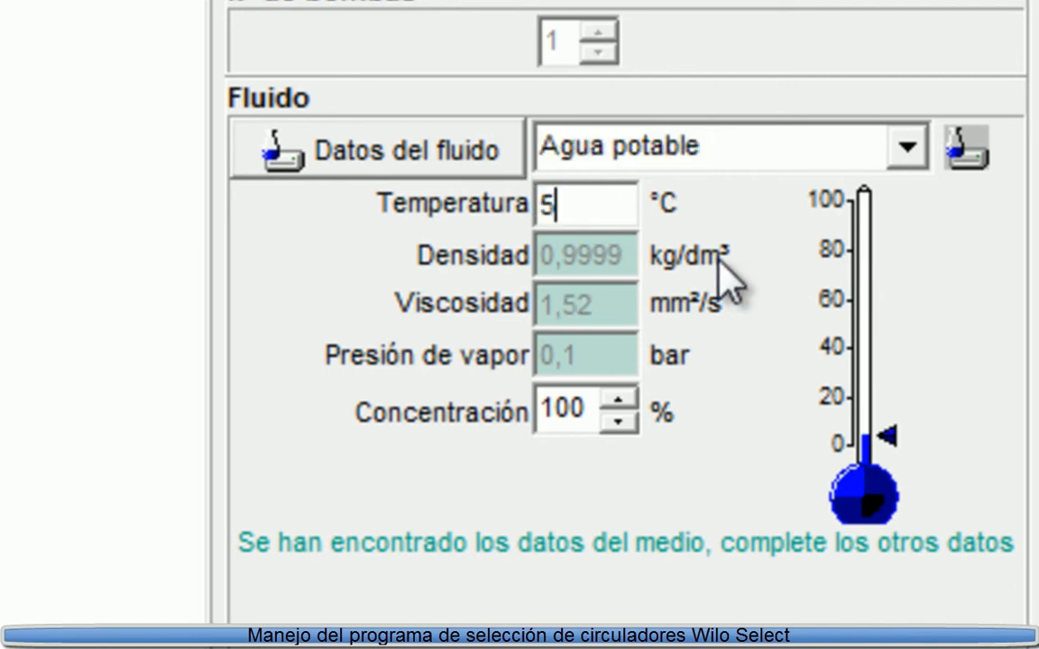
text(0)
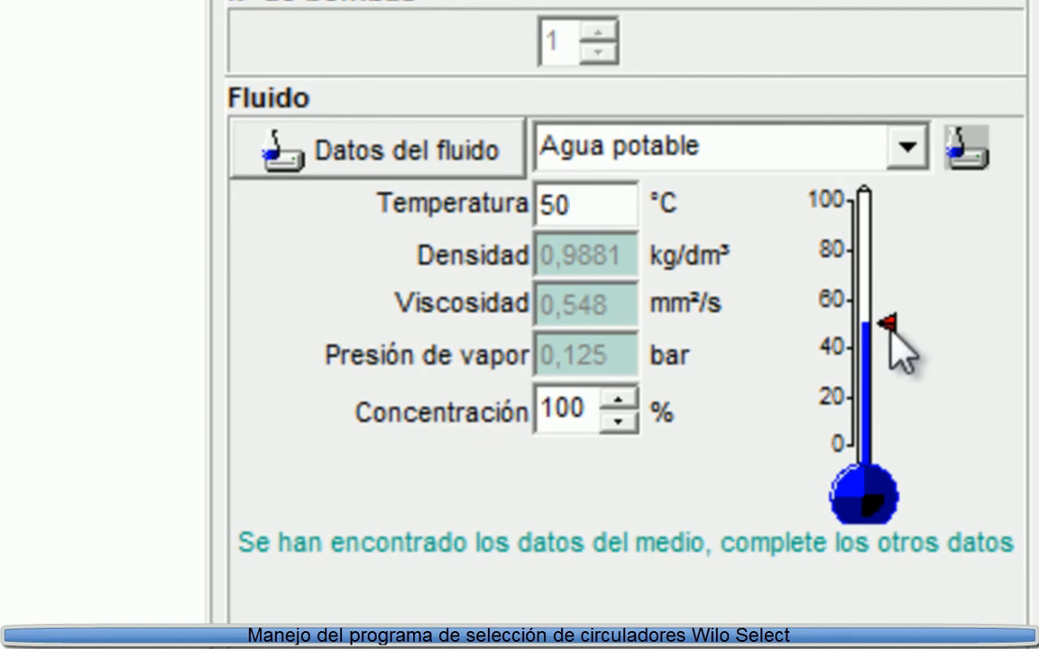
- Try lowering the fluid temperature to 48 °C with the thermometer scale and restore it to 50 °C
mouse_move(888, 316)
mouse_down()
mouse_move(890, 286)
mouse_move(890, 327)
mouse_up()
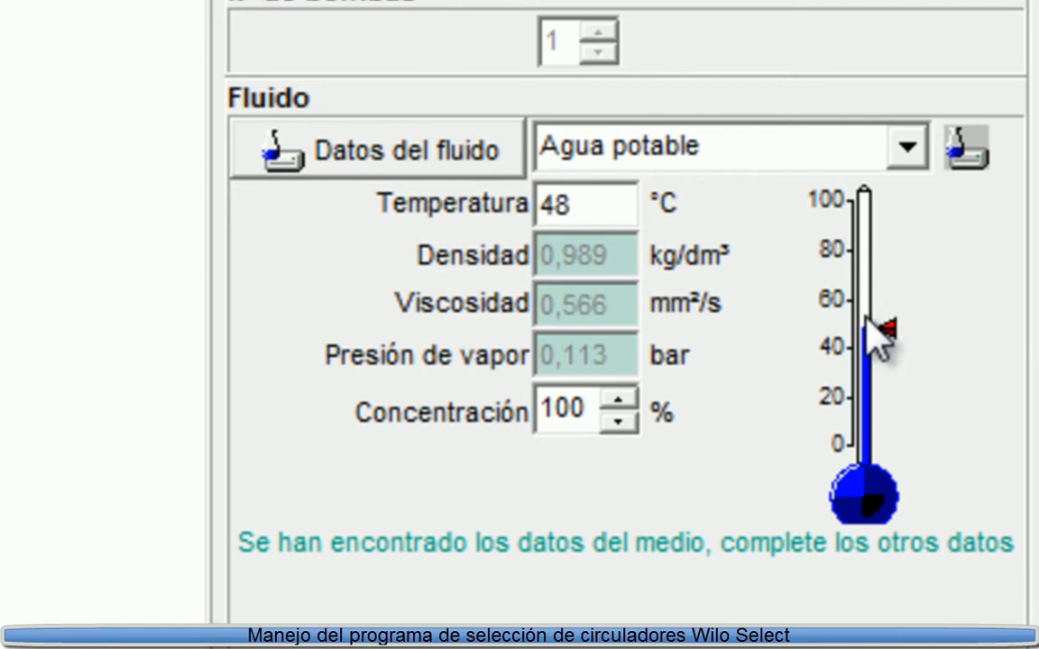
double_click(557, 204)
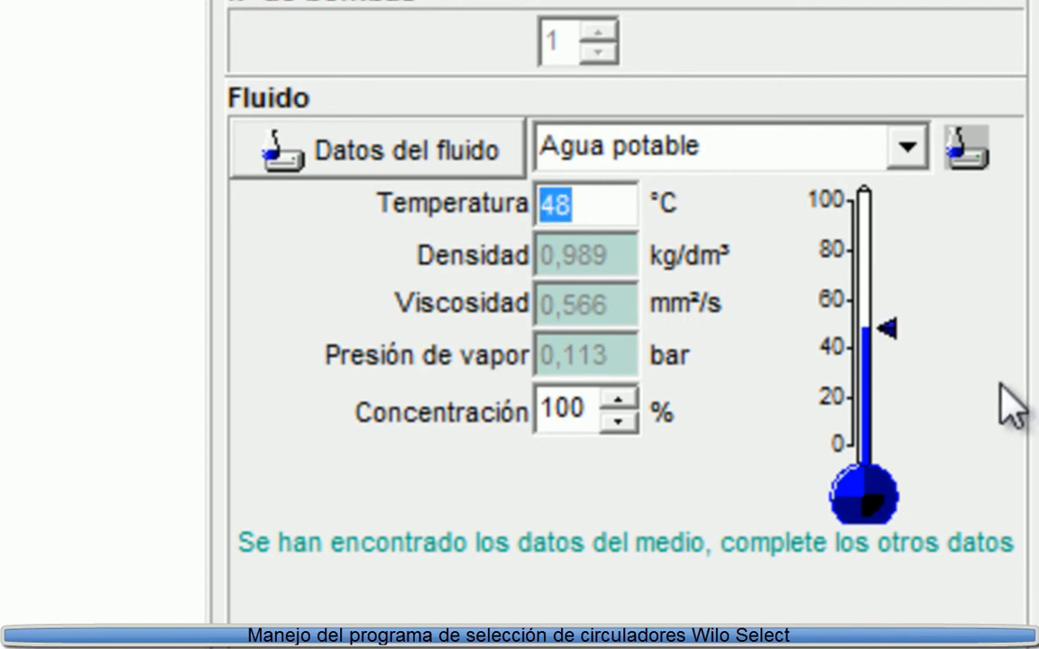
text(50)
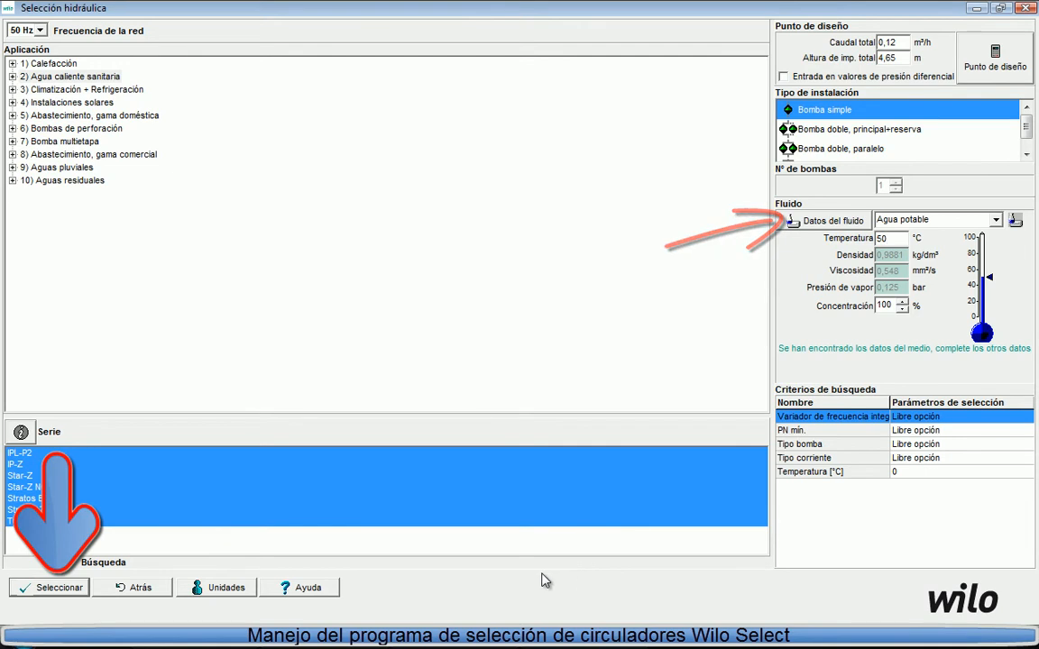
- Run the pump selection and display the curves of the Star-Z 25/6 and the Stratos ECO-Z 25/1-5 BMS
click(60, 598)
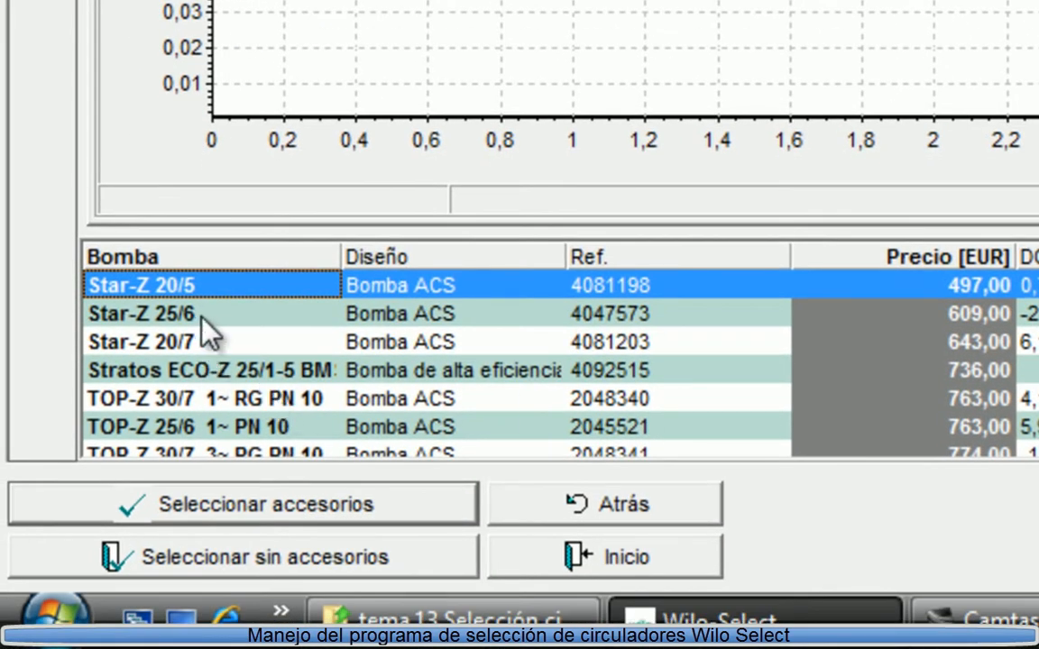
click(201, 316)
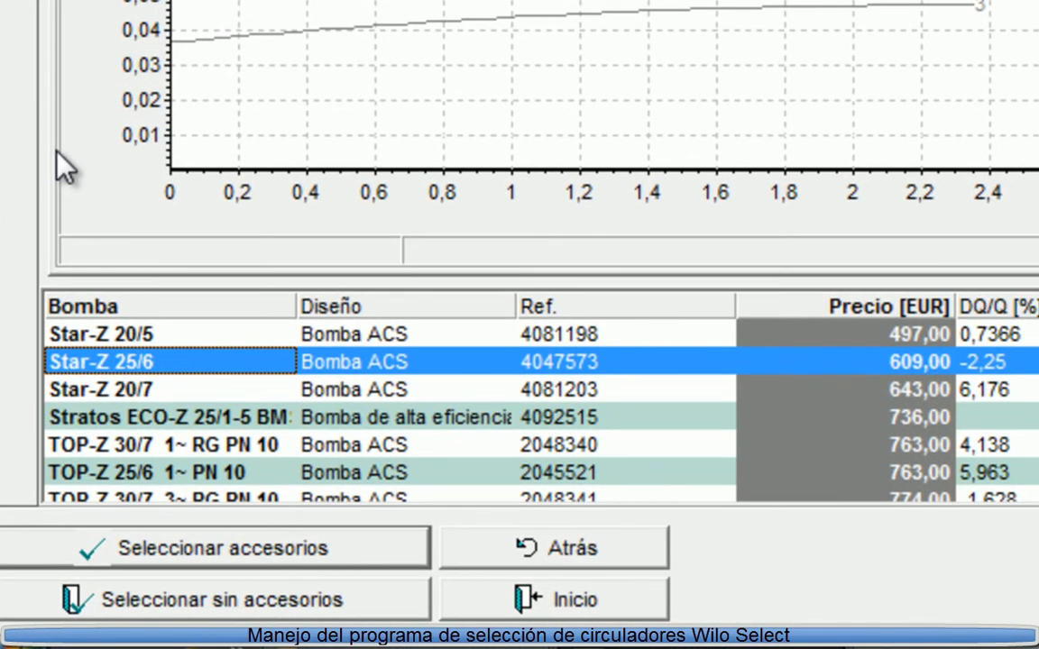
click(236, 424)
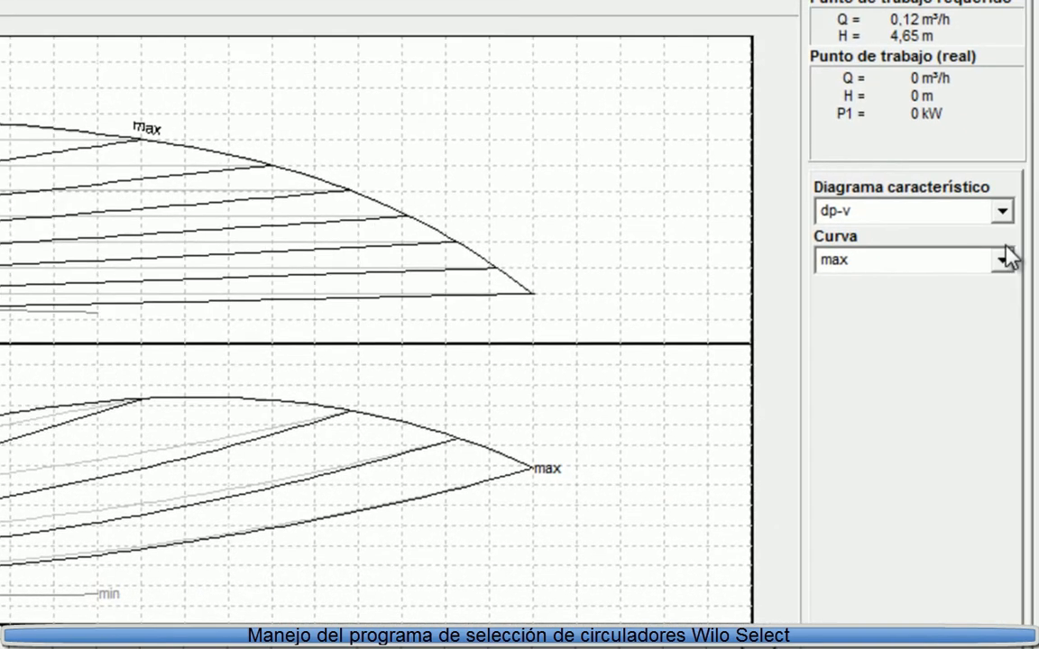
- Check the curve options of the Stratos ECO-Z 25/1-5 BMS and set its characteristic diagram to dp-c
click(1003, 260)
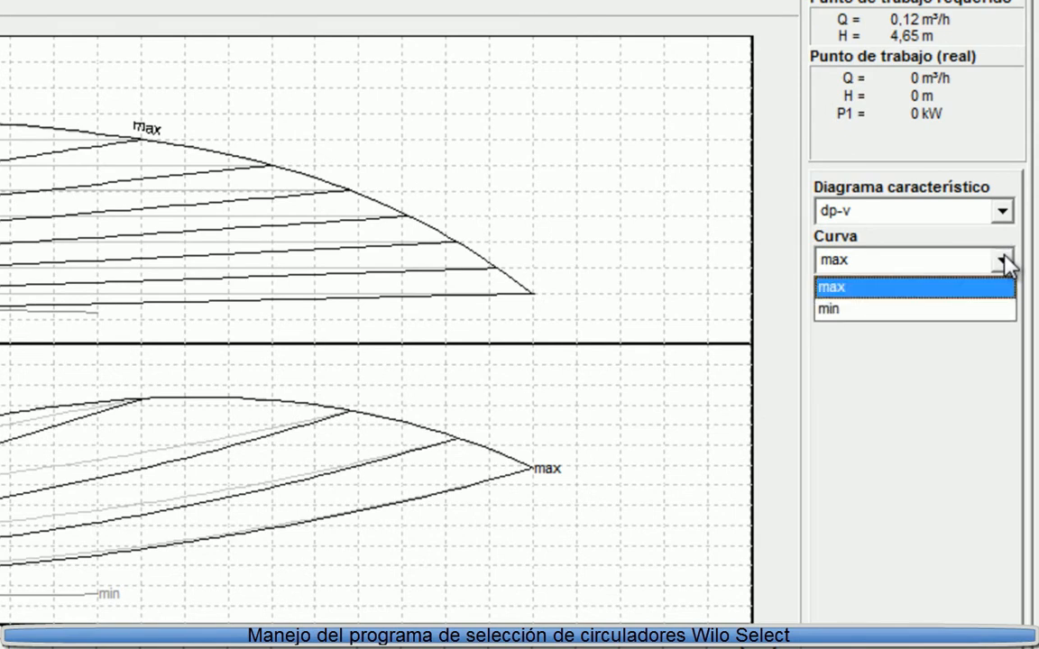
click(1002, 260)
click(1003, 214)
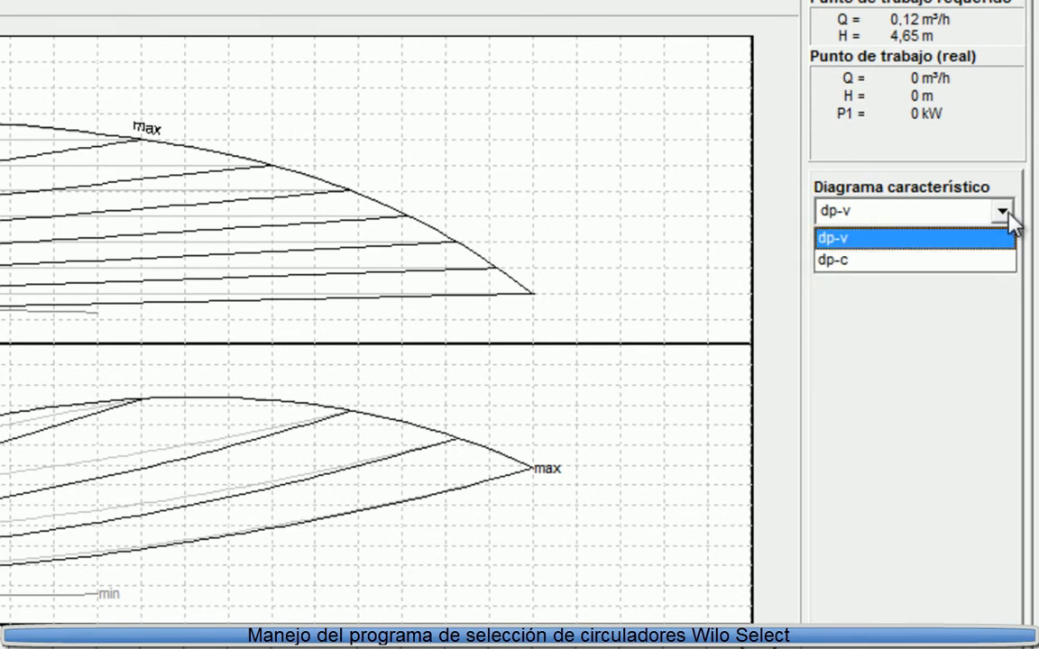
click(923, 261)
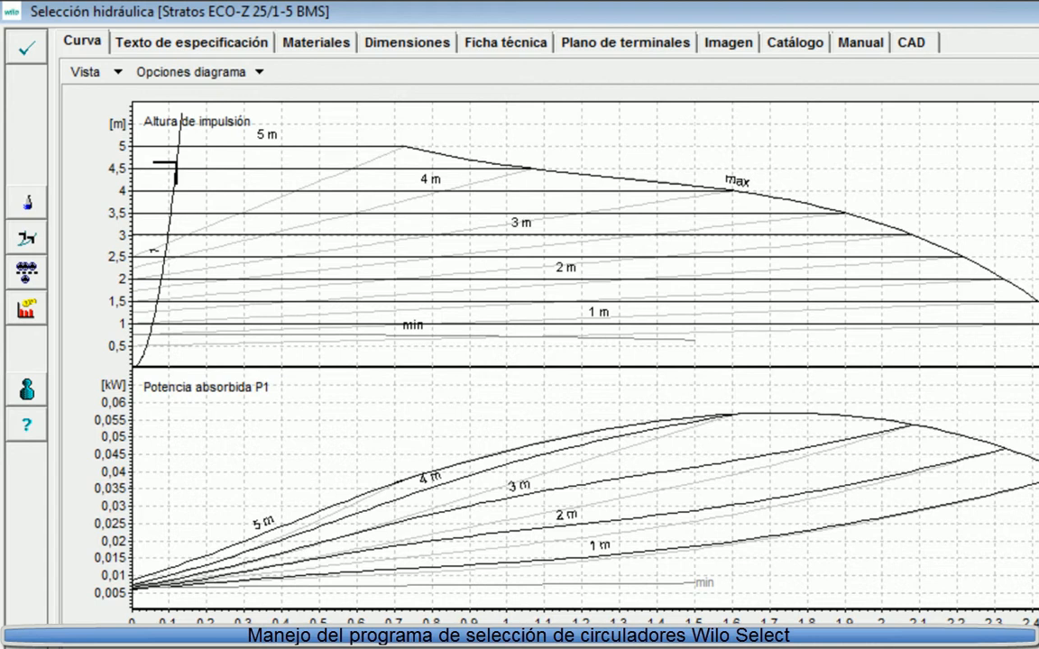
- View the product image of the Stratos ECO-Z 25/1-5 BMS and read through its technical data sheet
click(745, 47)
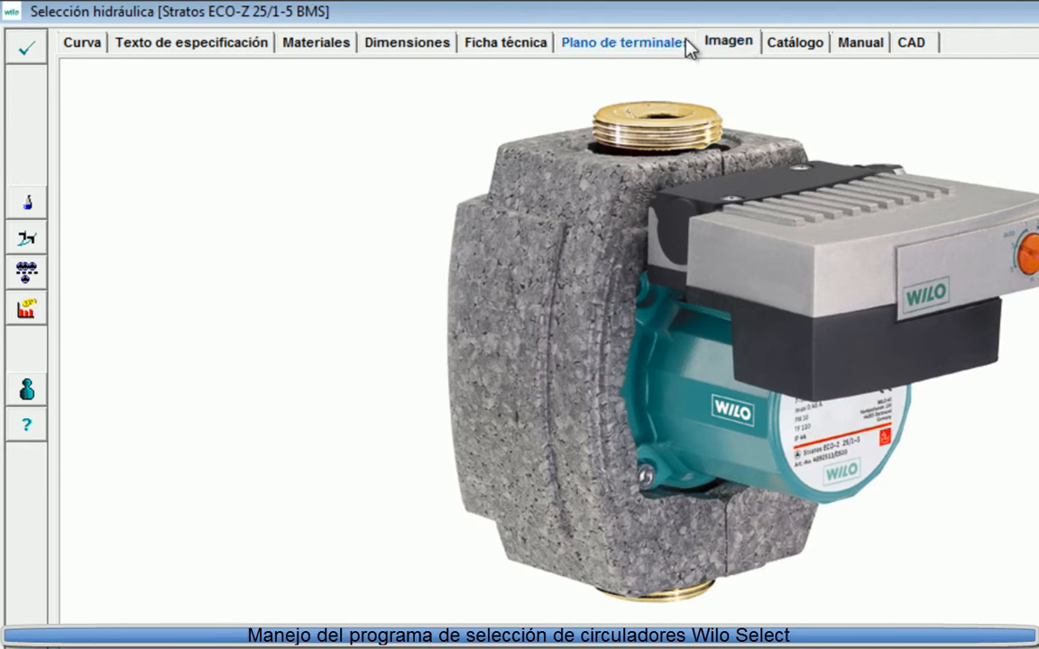
click(496, 42)
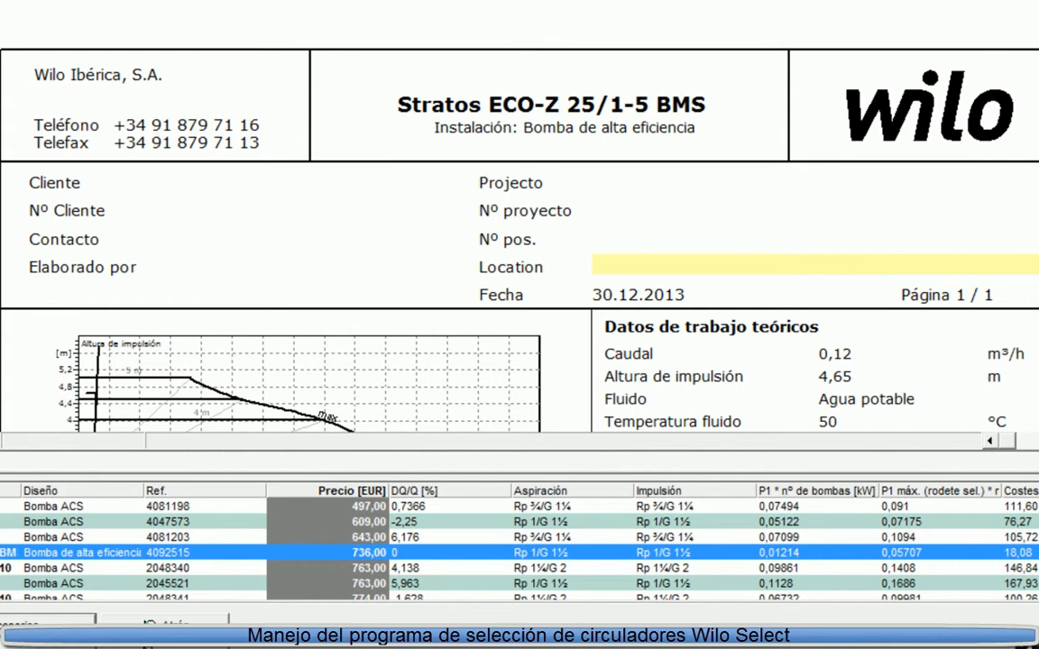
scroll(519, 239, down, 5)
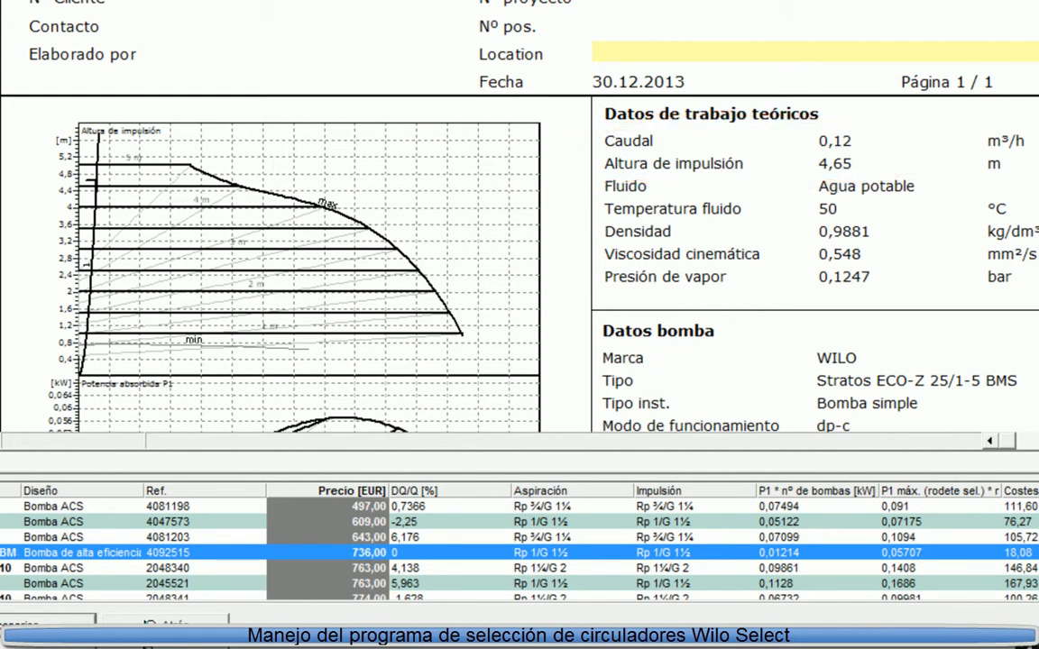
scroll(519, 216, down, 6)
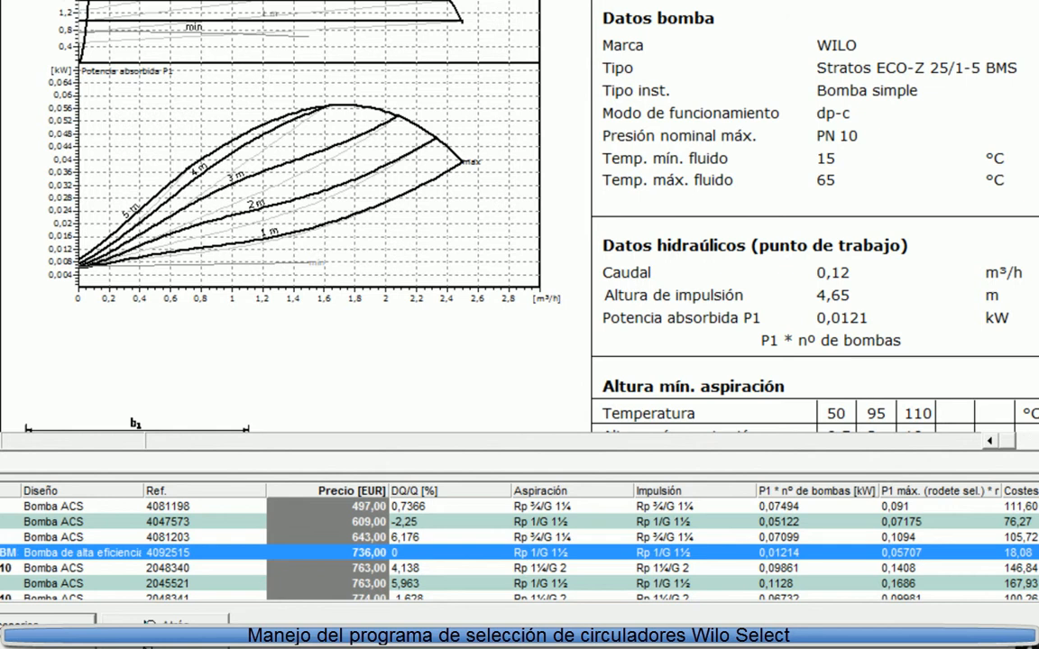
scroll(519, 216, down, 5)
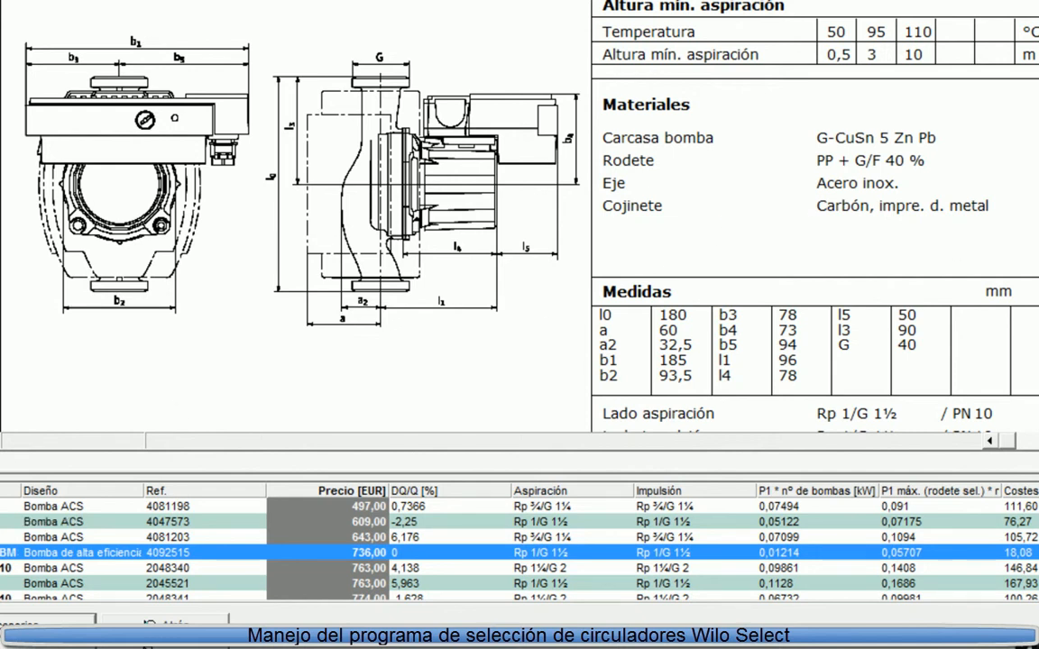
- Examine the Star-Z 20/5 technical data sheet, including its pump curves and hydraulic working-point data
click(81, 506)
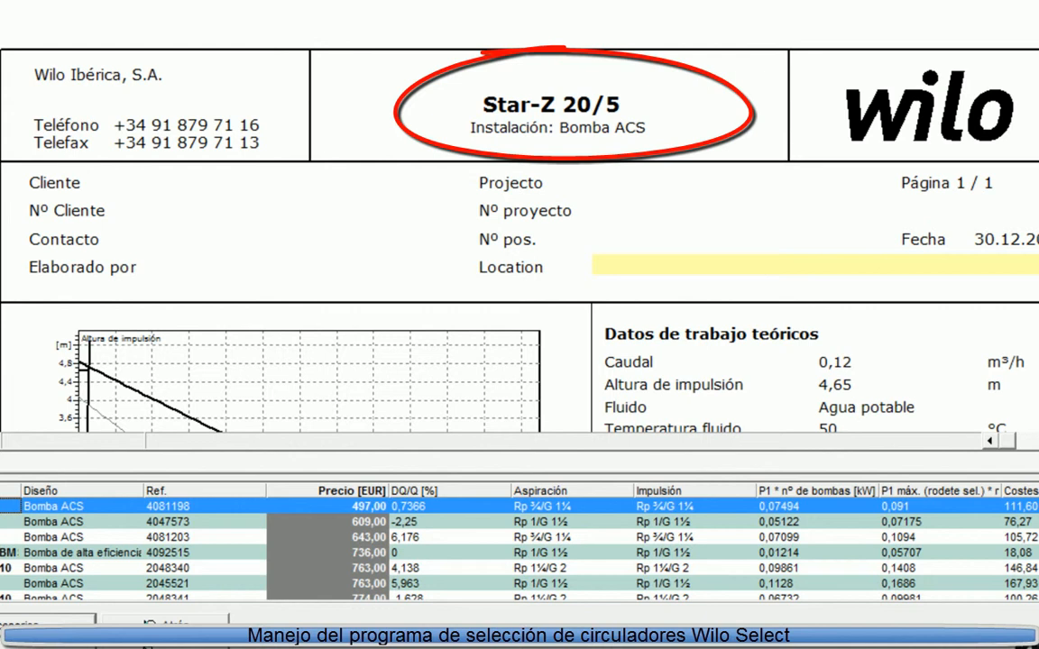
scroll(520, 234, down, 3)
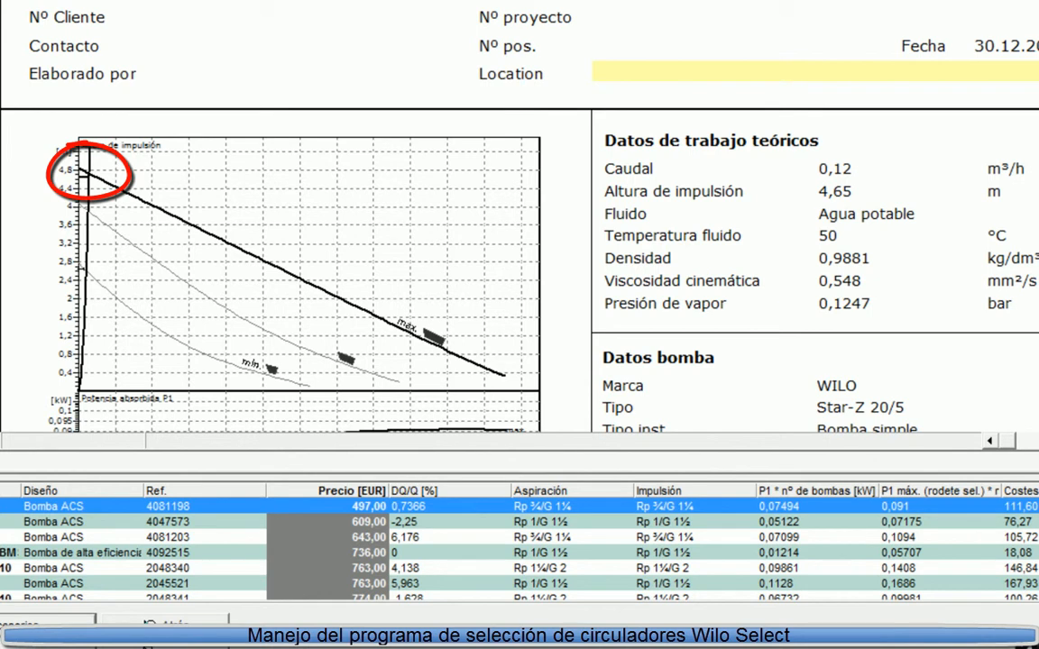
scroll(519, 217, down, 5)
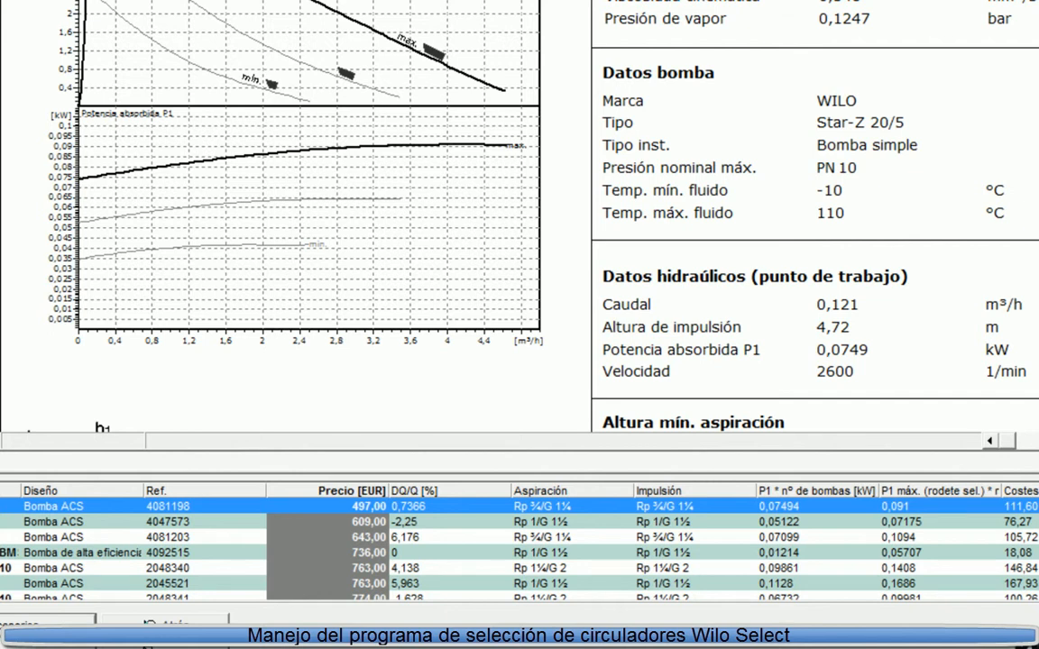
- Examine the technical data sheet of the Star-Z 25/6 and view its terminal wiring diagram
click(9, 522)
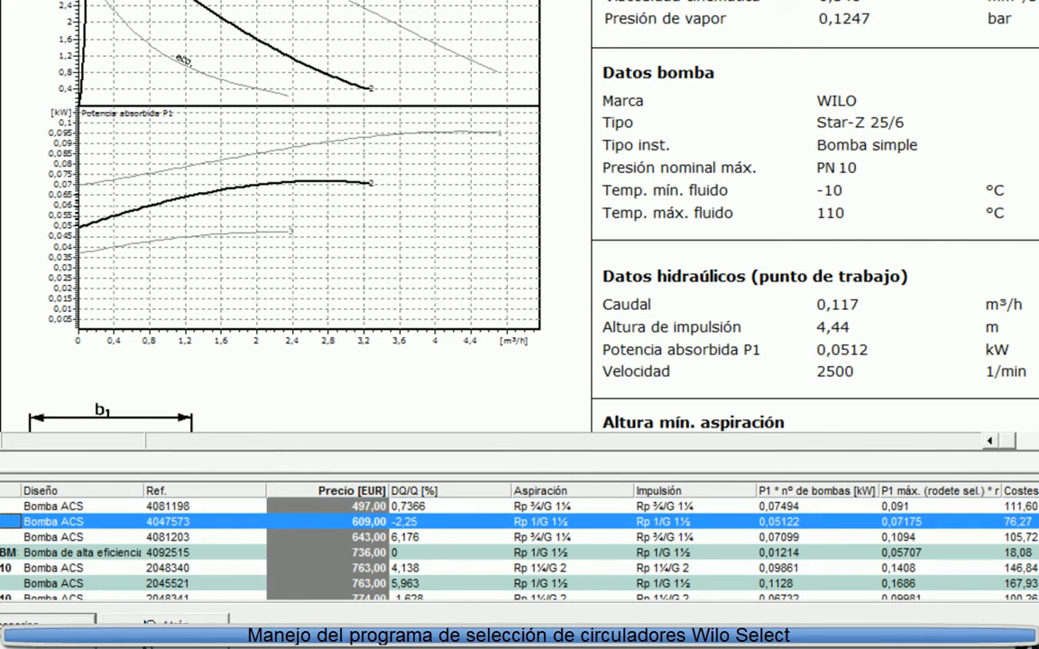
scroll(520, 217, up, 5)
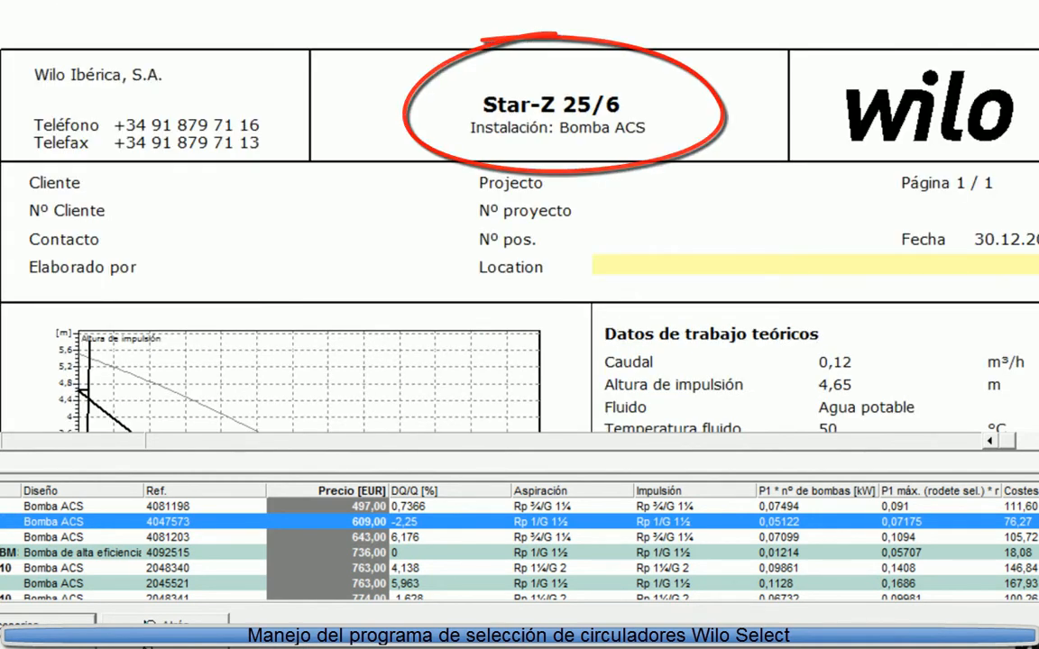
scroll(519, 217, down, 4)
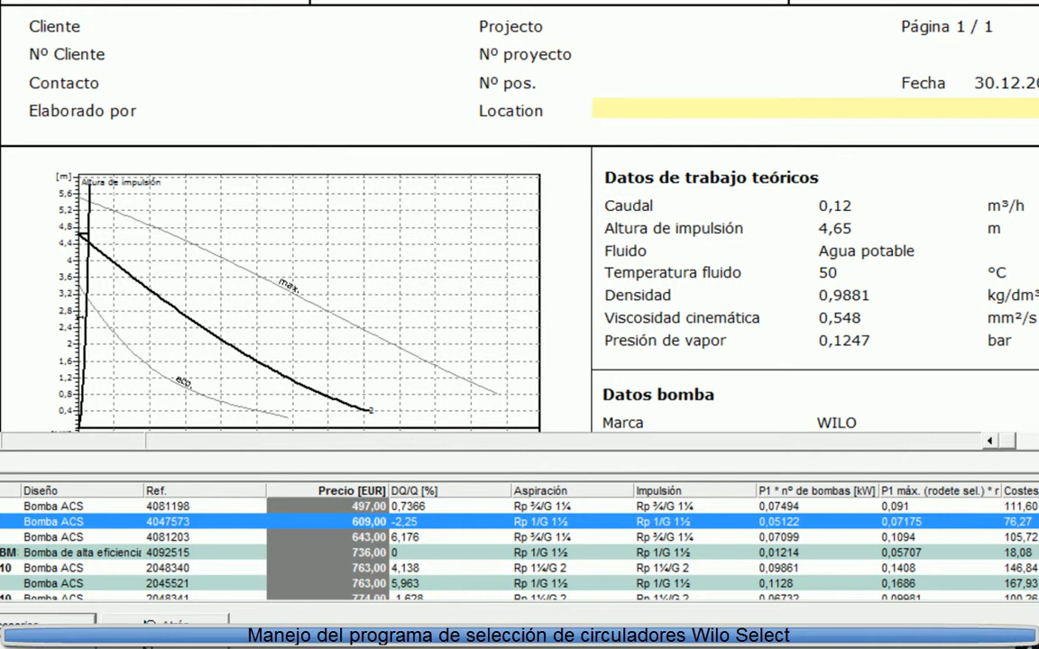
scroll(519, 216, down, 5)
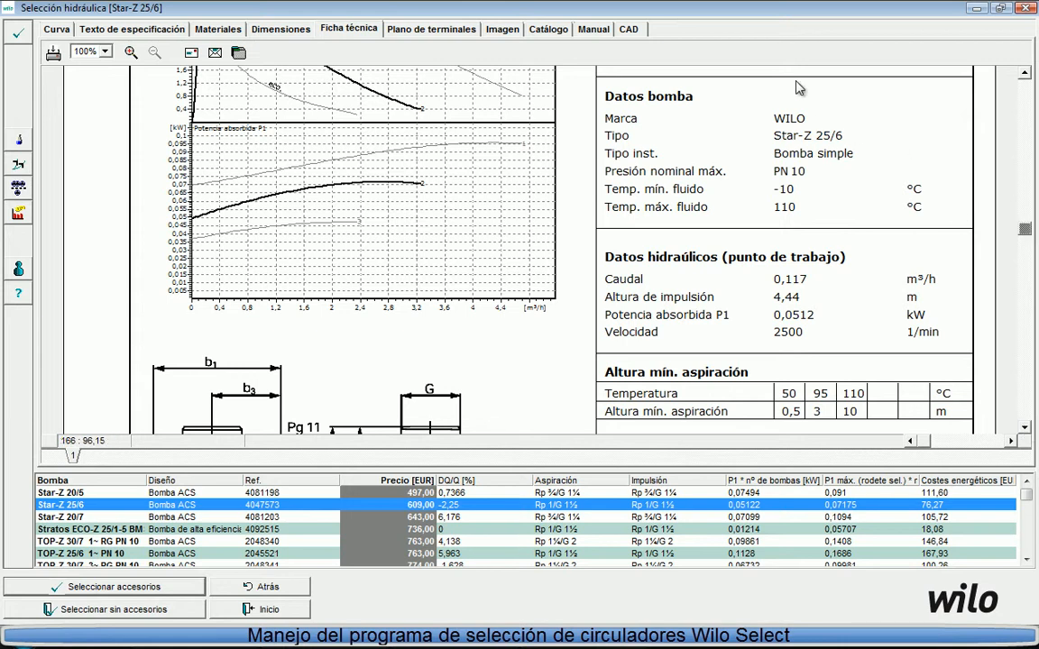
click(453, 33)
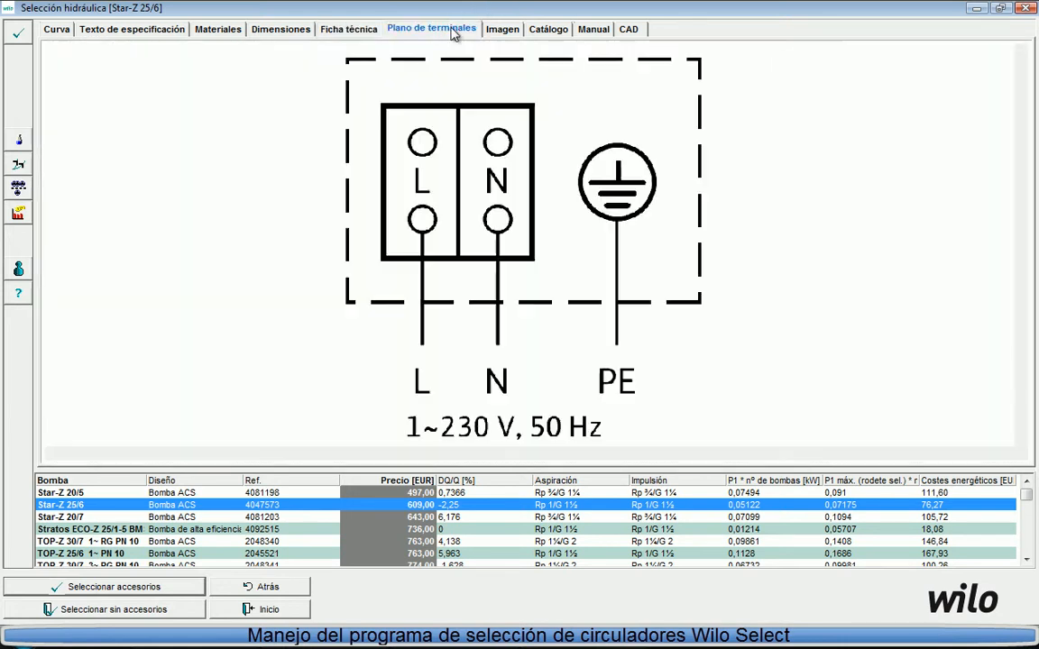